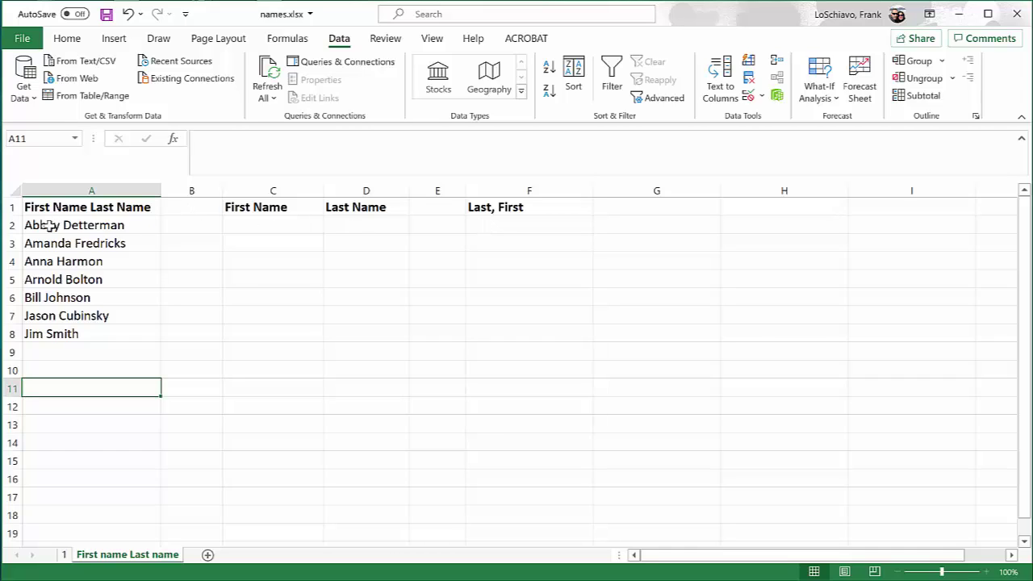
Step: Run Text to Columns on A2:A8 as Delimited, splitting on Space instead of Tab
drag(49, 225, 45, 331)
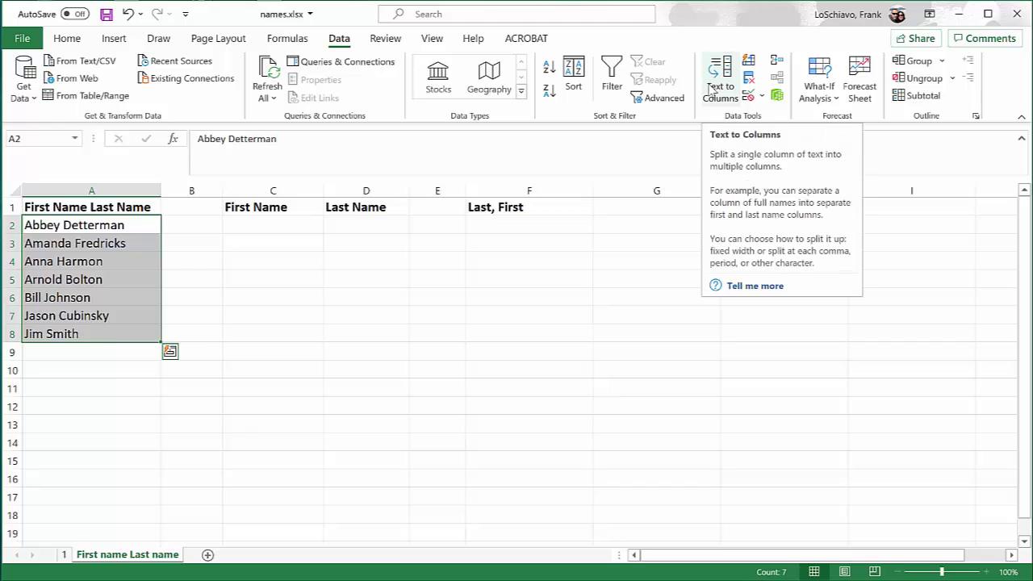
click(711, 89)
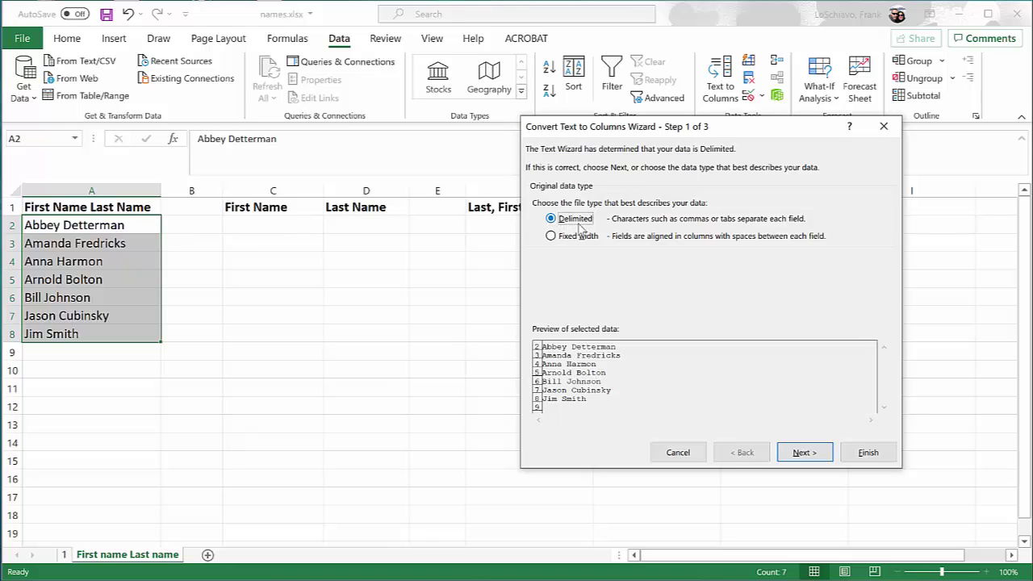
click(801, 455)
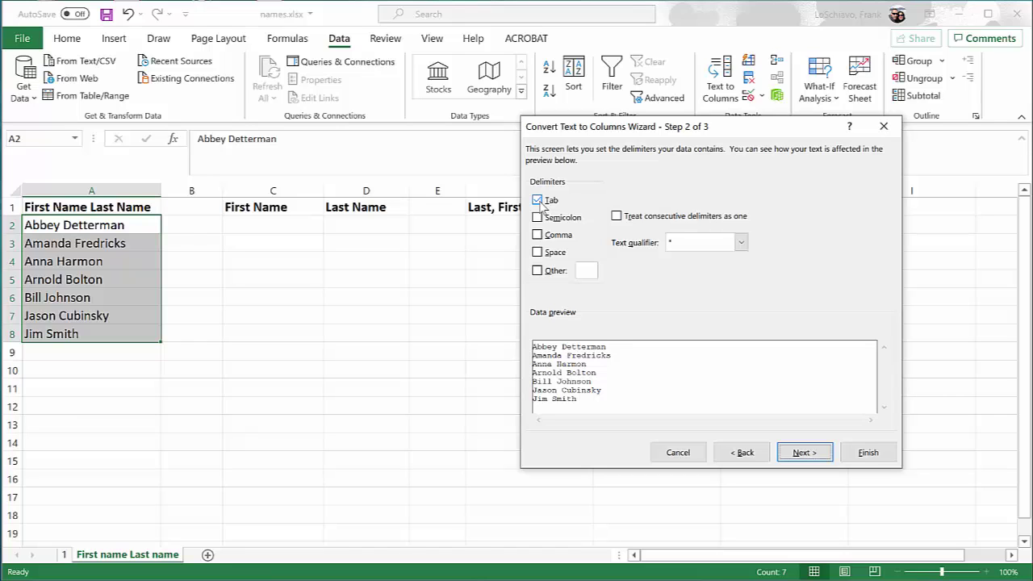
click(539, 202)
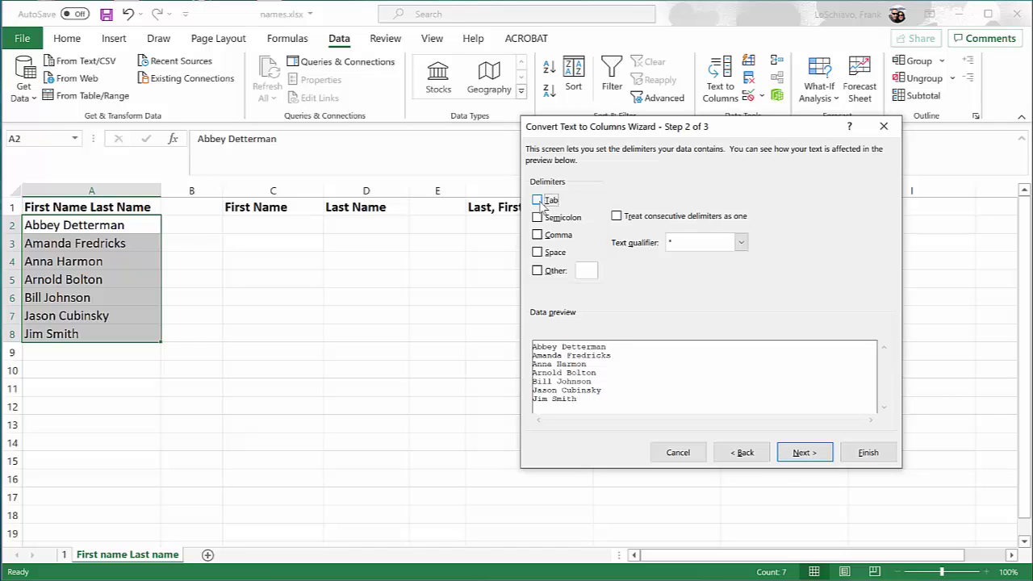
click(537, 254)
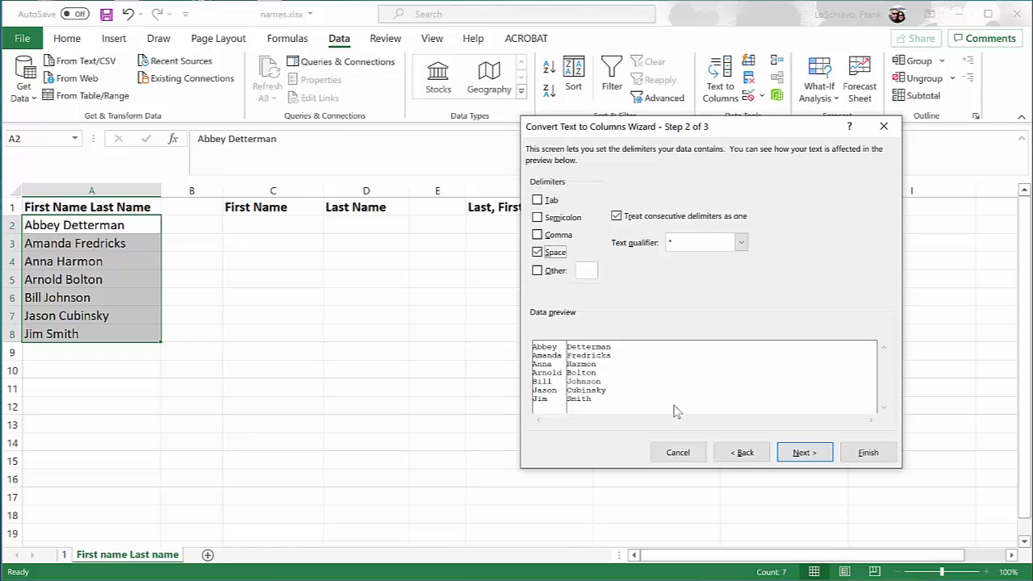
click(799, 456)
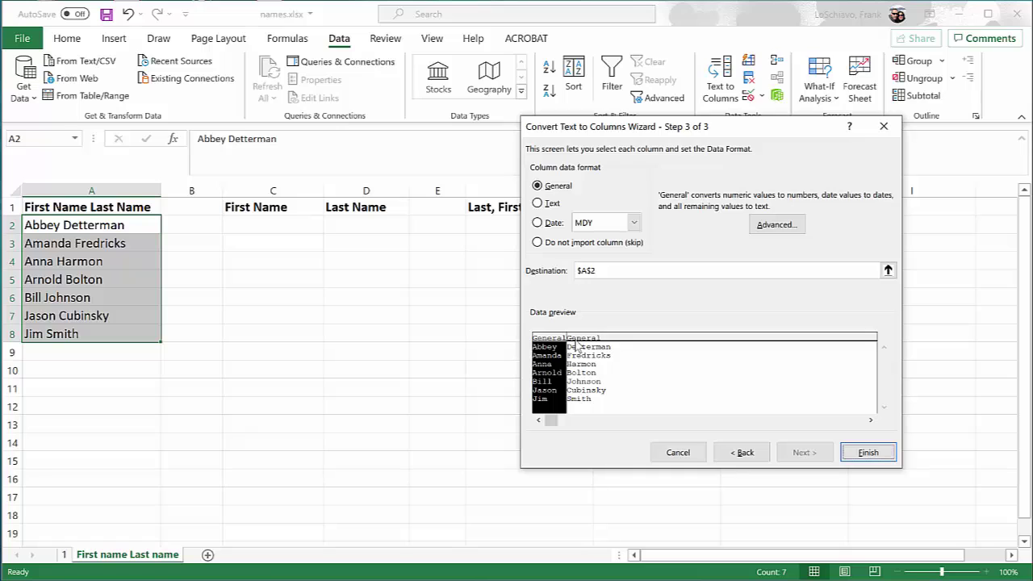
Step: Set both name columns to Text format and the destination to C2, then finish the split
click(538, 204)
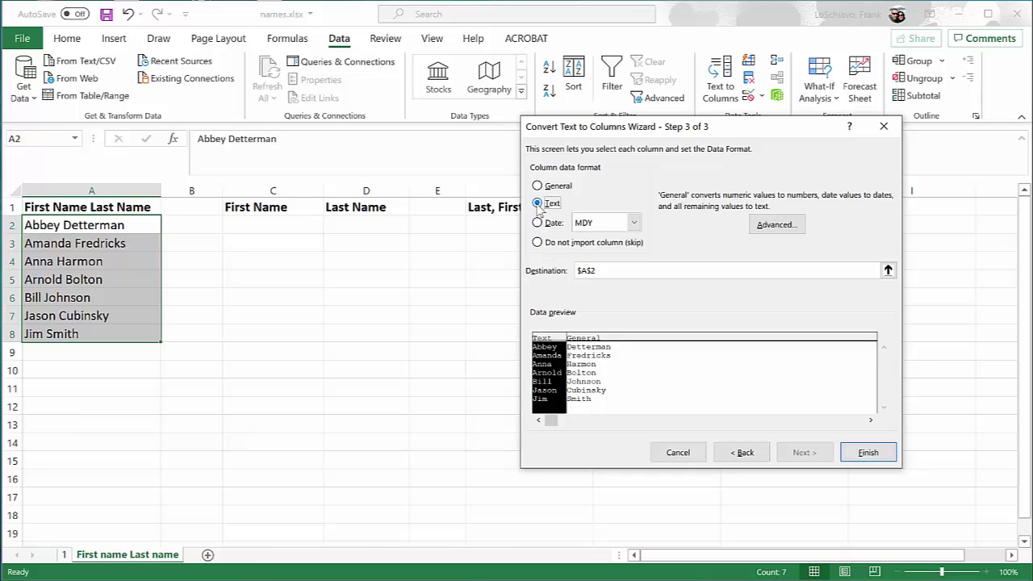
click(589, 342)
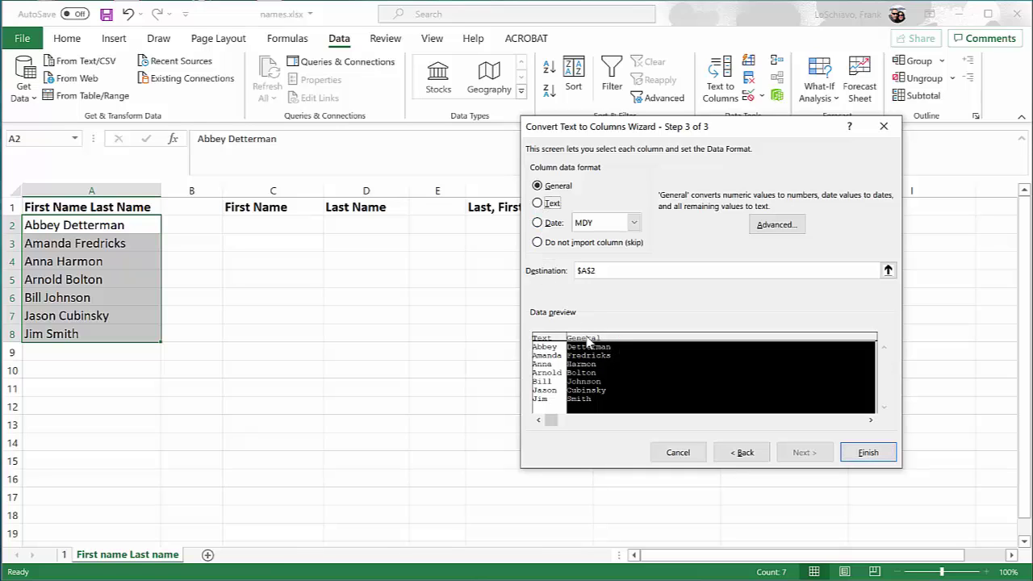
click(538, 186)
click(538, 203)
drag(611, 270, 532, 273)
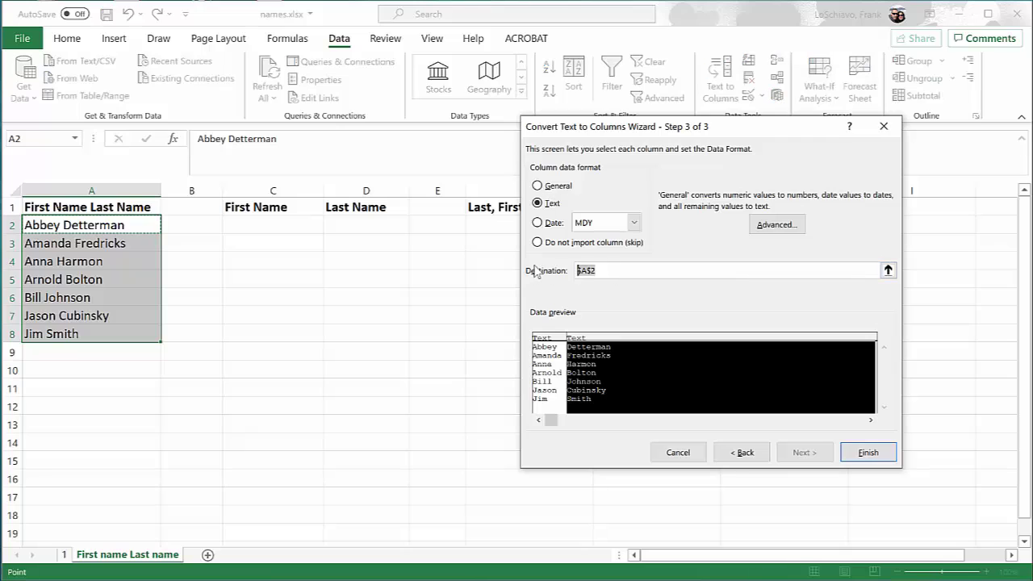
text(c2)
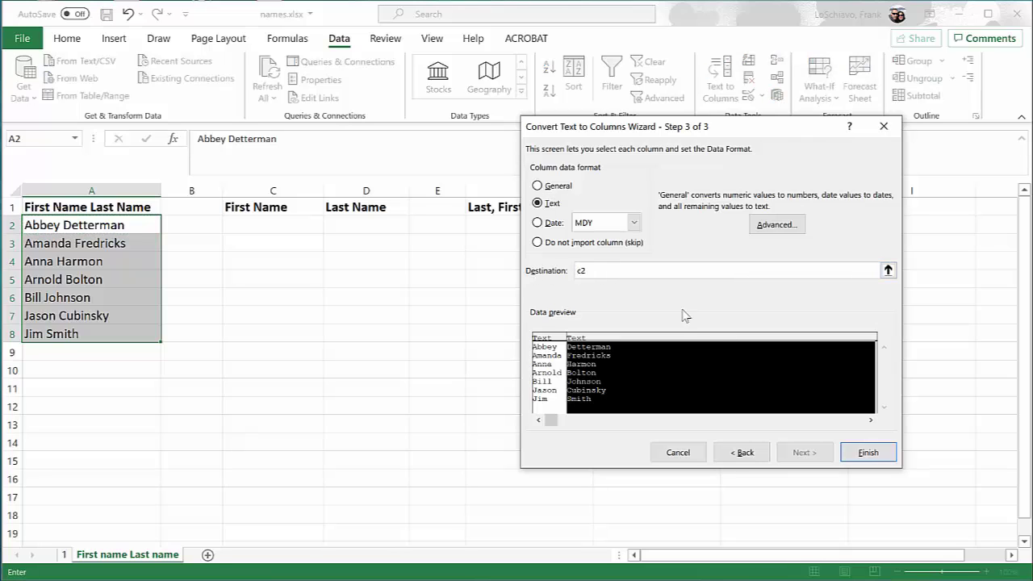
click(864, 454)
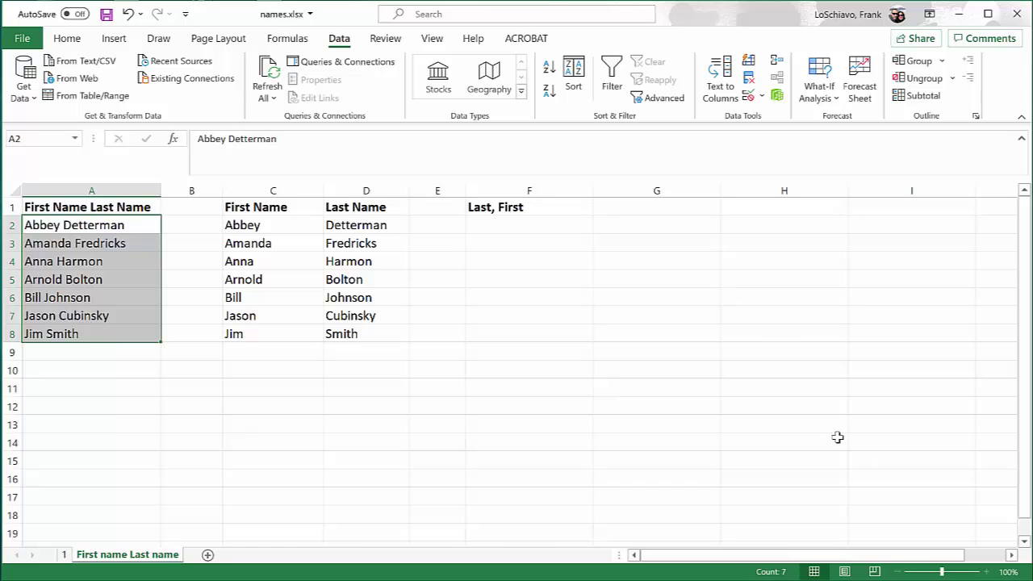
Step: Check the split names in C2 and D2, then start '=concat' in F2
click(84, 228)
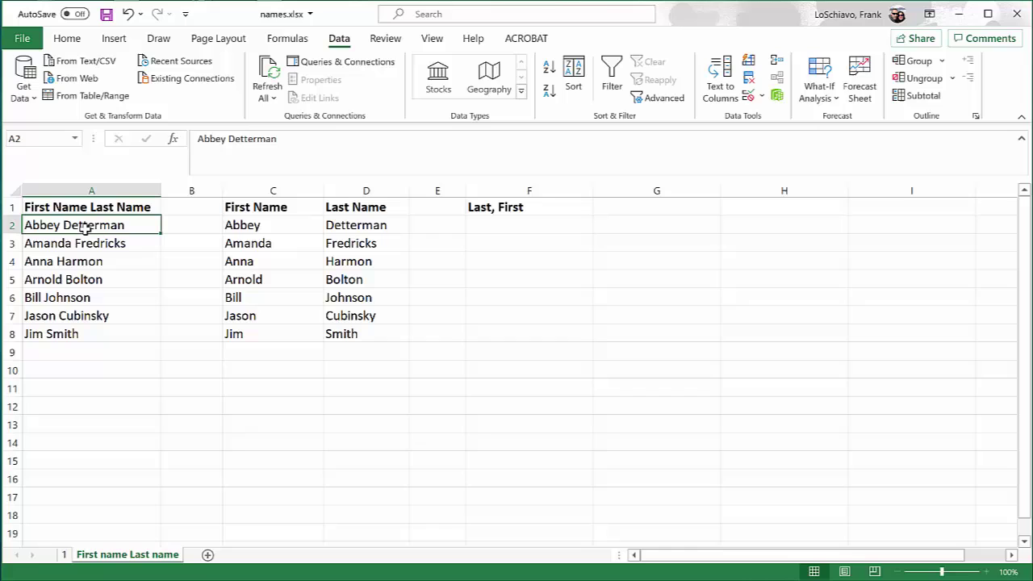
click(247, 228)
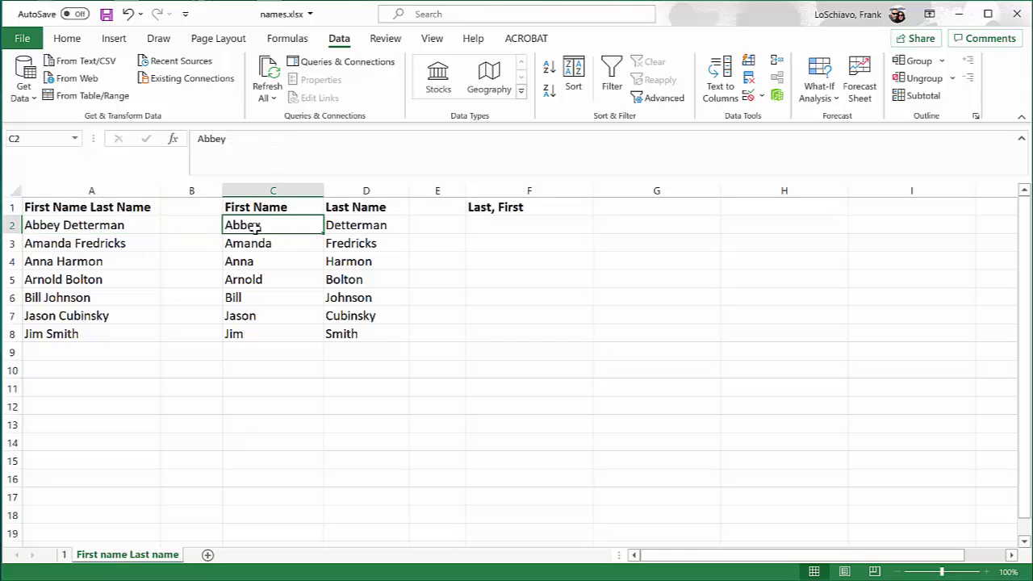
click(337, 228)
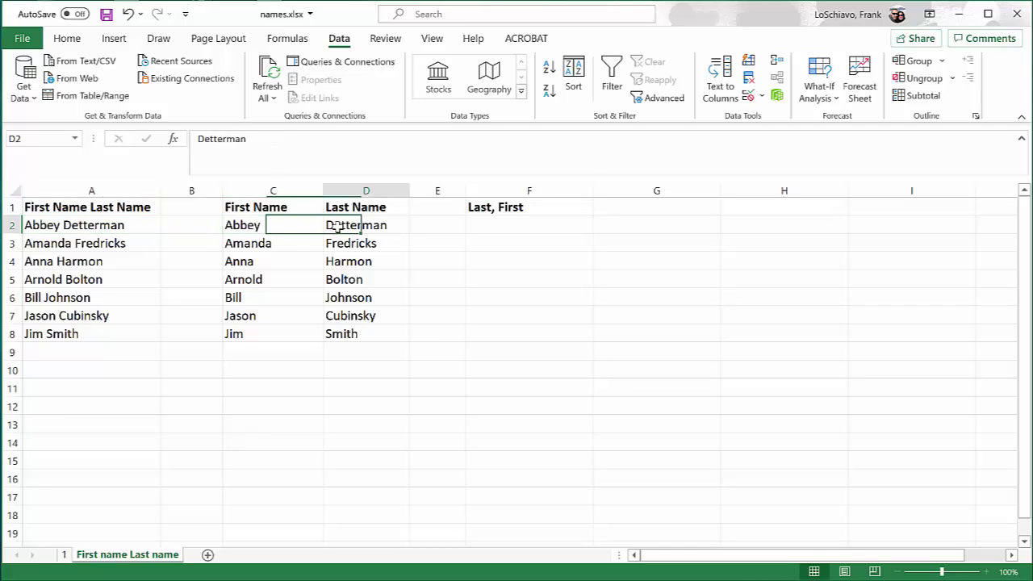
click(478, 226)
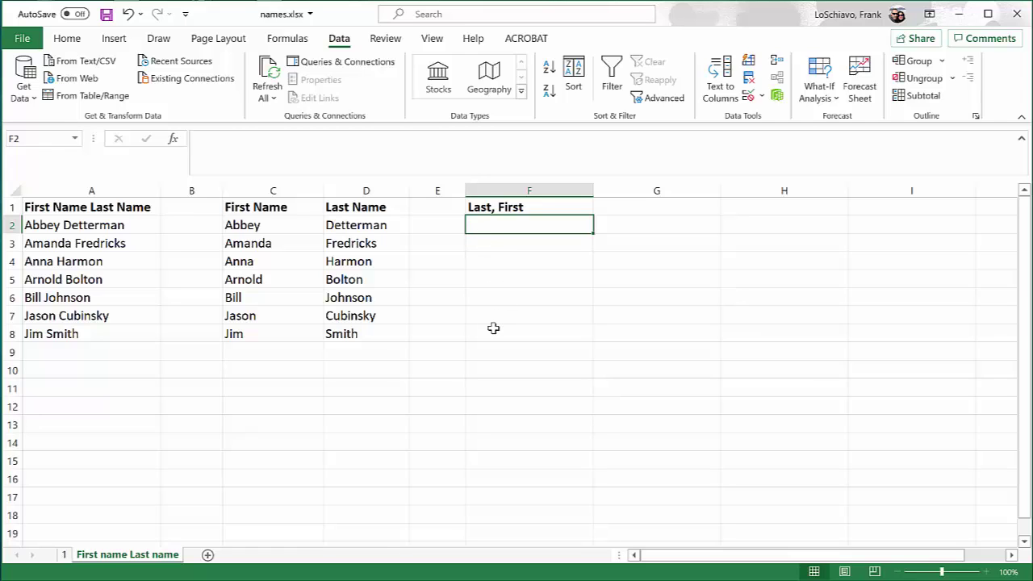
text(=concat)
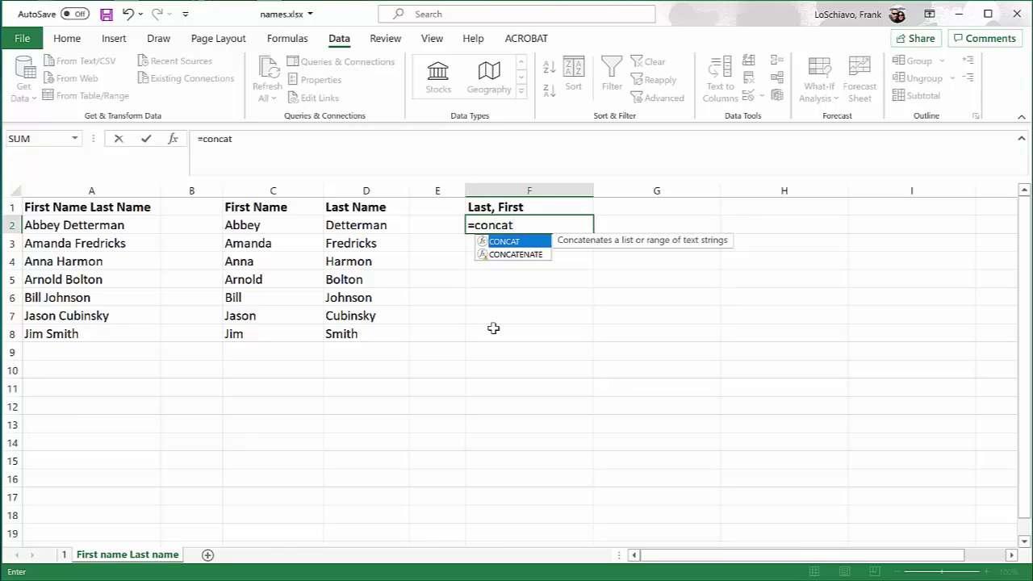
text(()
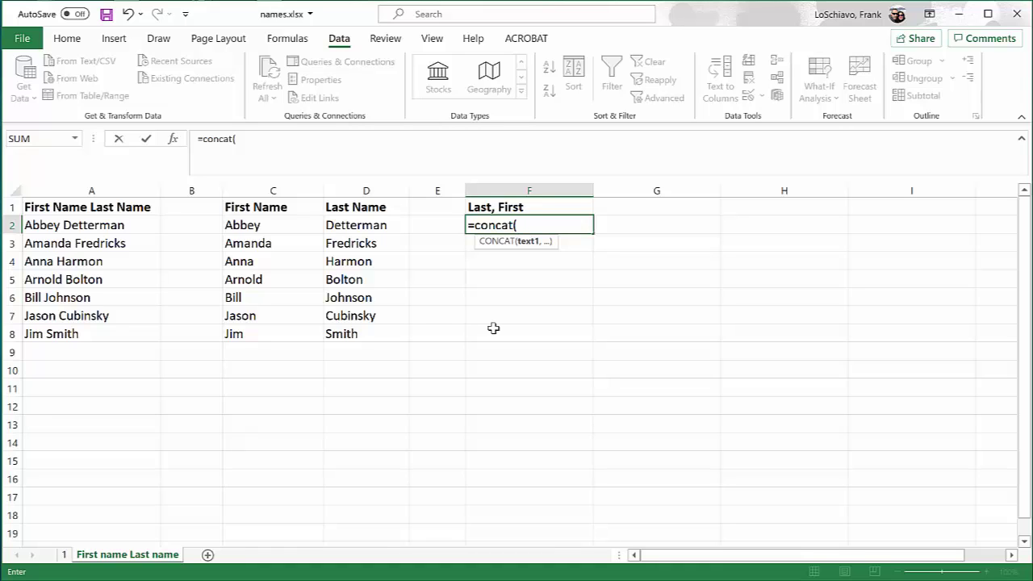
text(d2)
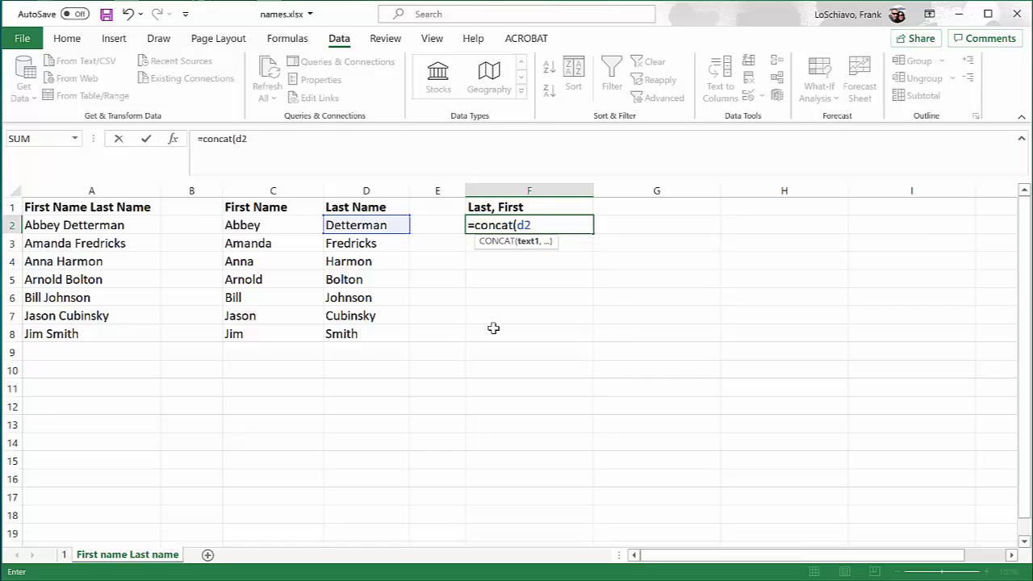
text(,)
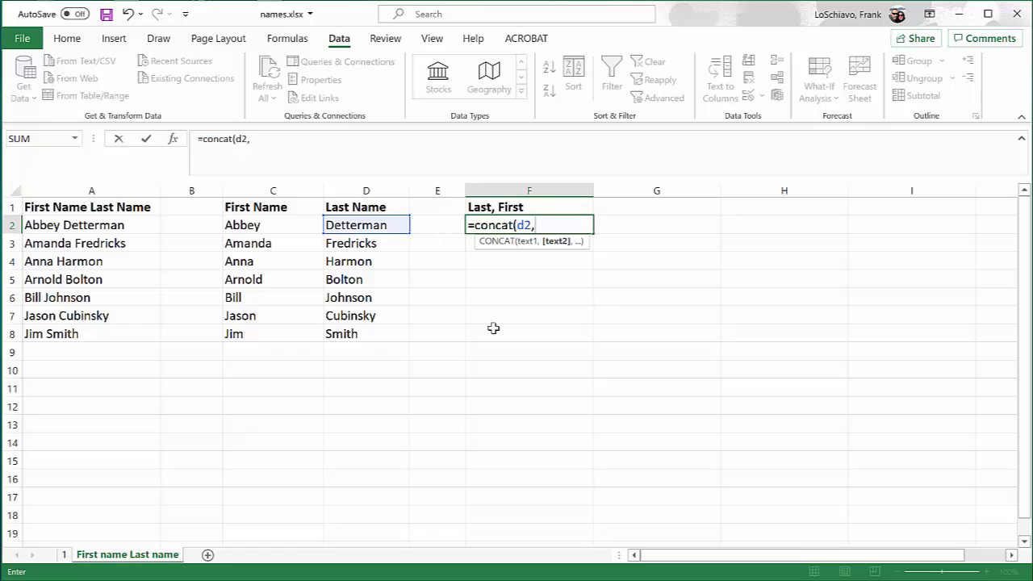
text(",",)
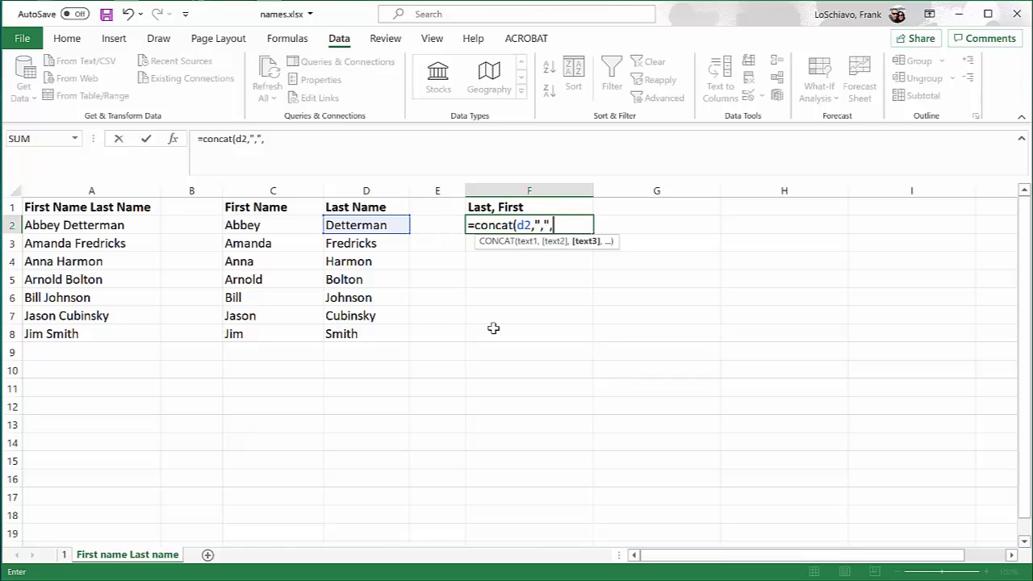
text(" ",)
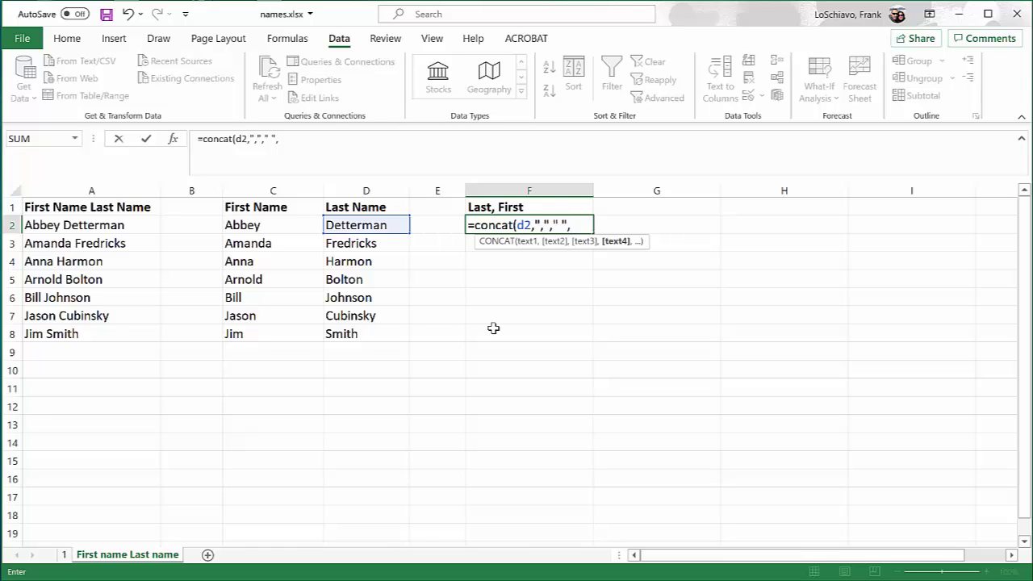
text(c2)
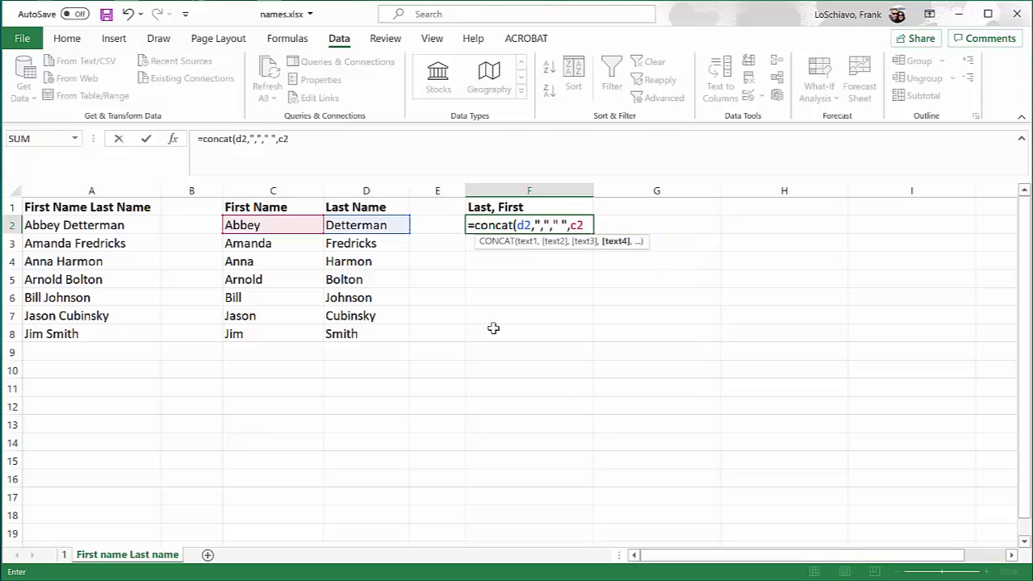
text())
key(Return)
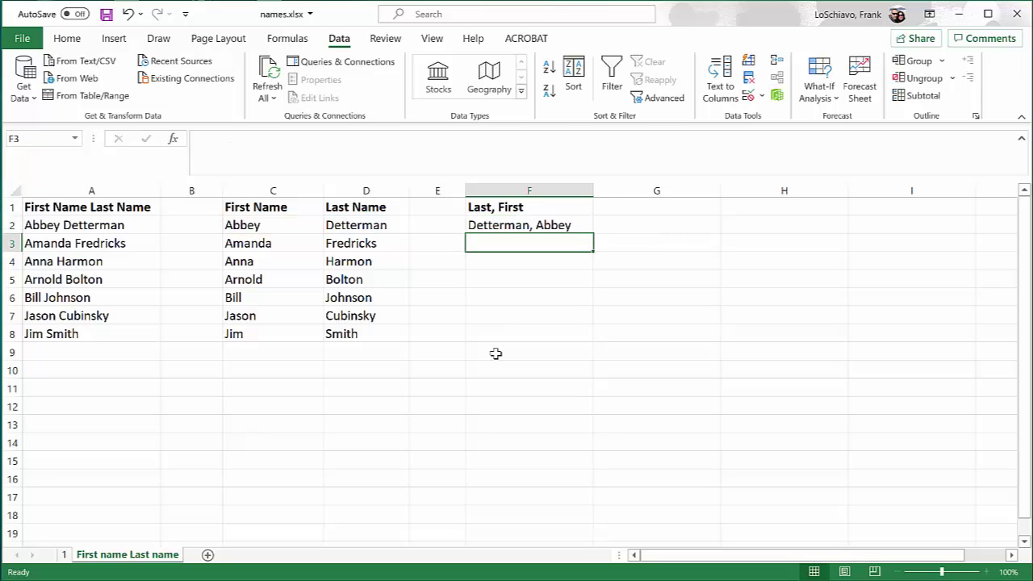
Step: Fill F2's CONCAT formula down through F8 and check the filled formulas
click(506, 226)
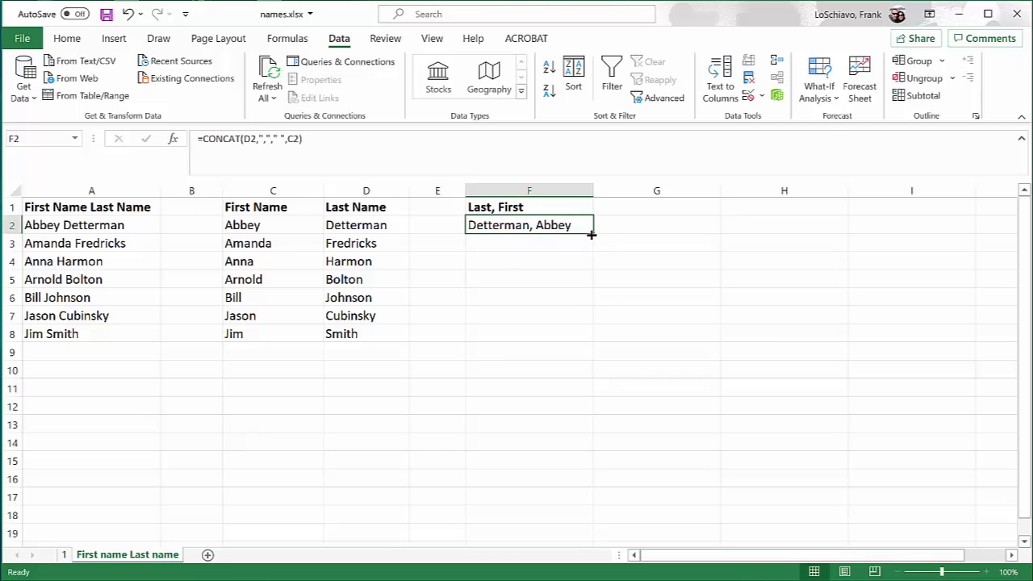
drag(591, 234, 591, 342)
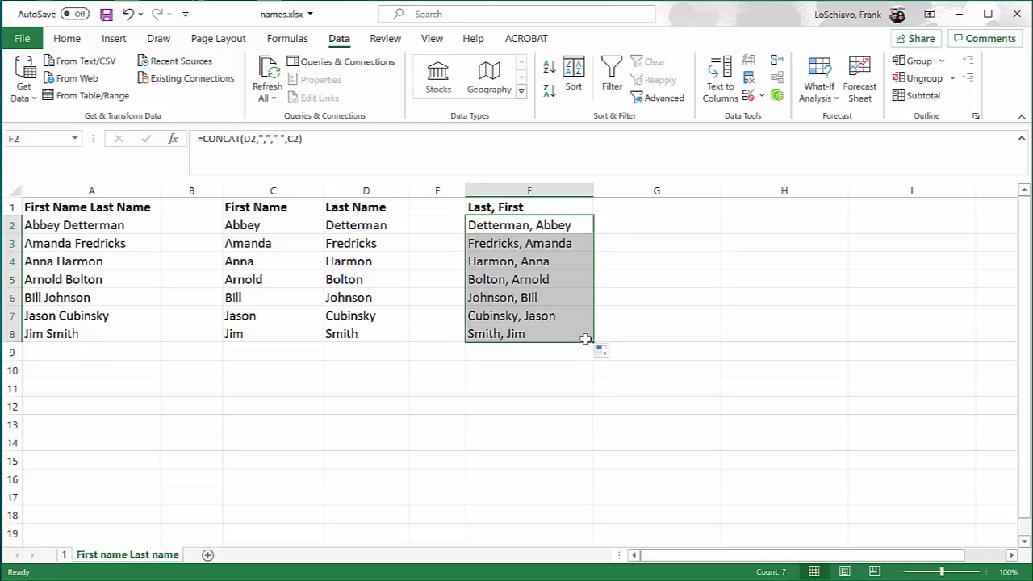
click(504, 367)
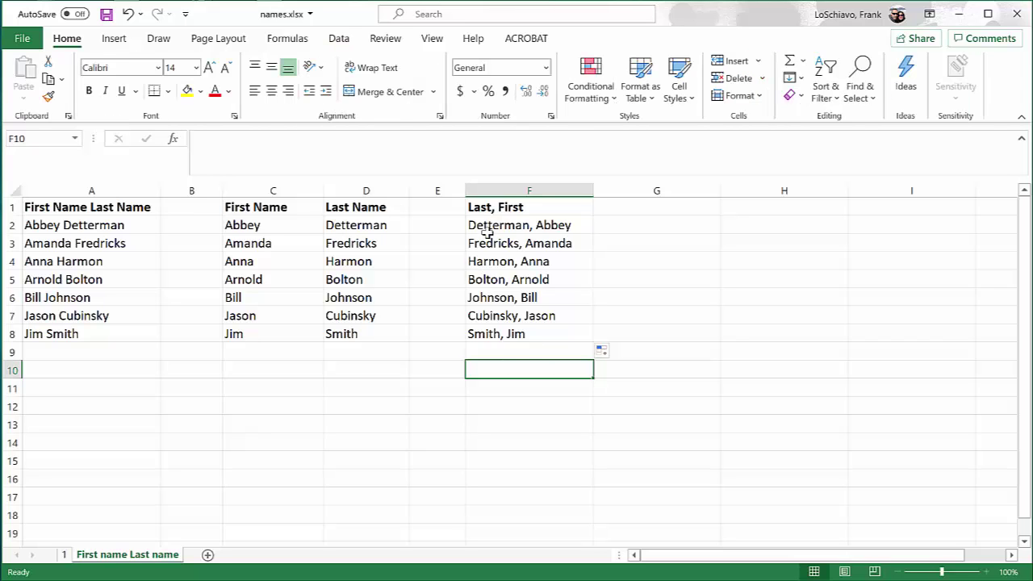
click(483, 261)
click(488, 227)
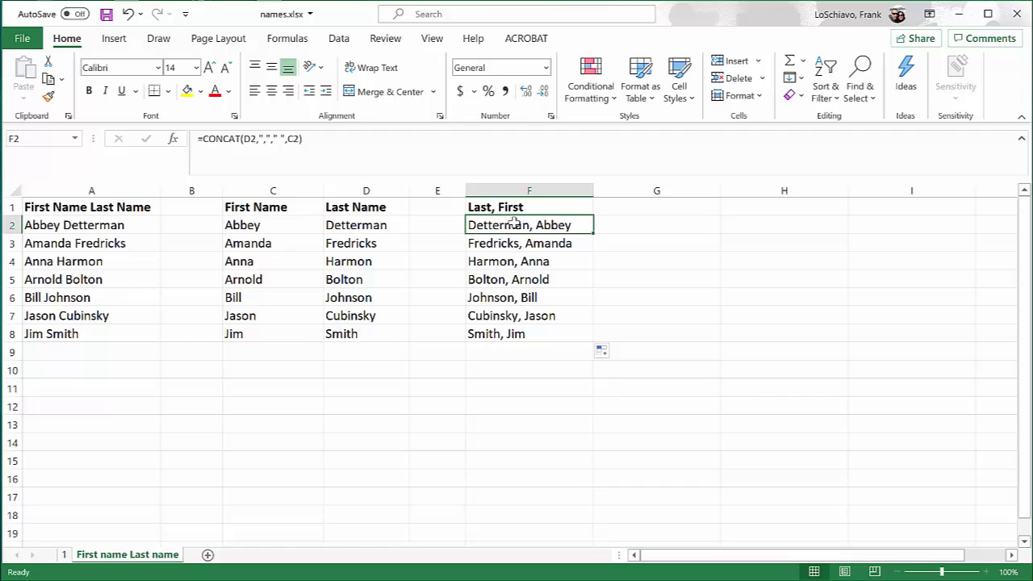
Step: Enter the heading 'Name' in A11
click(47, 389)
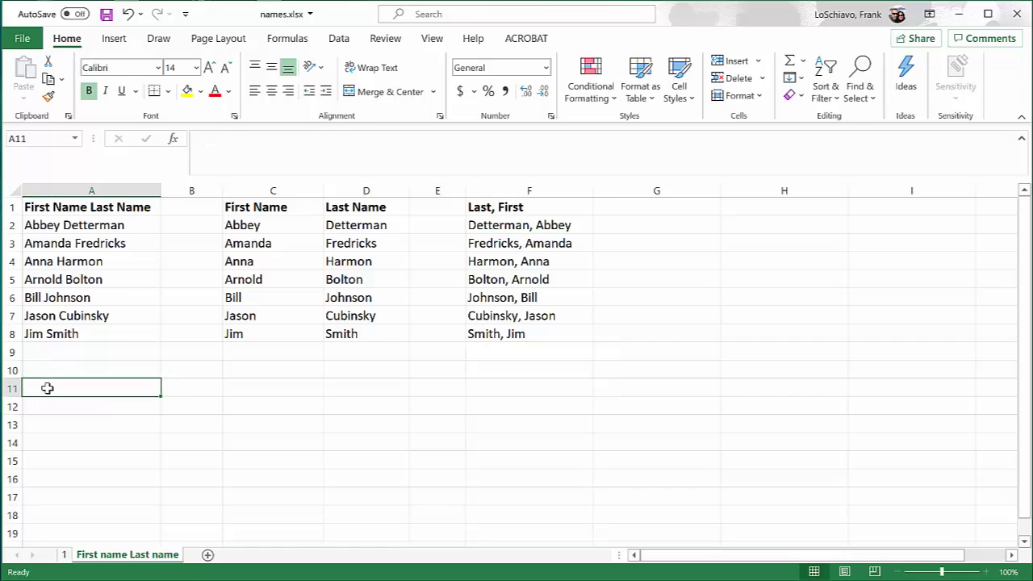
text(Name)
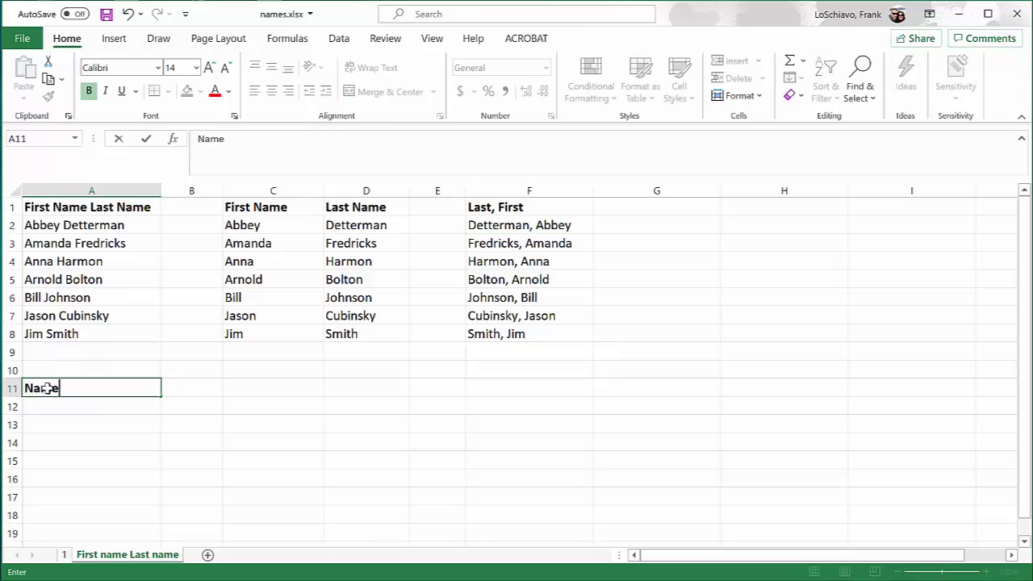
key(Return)
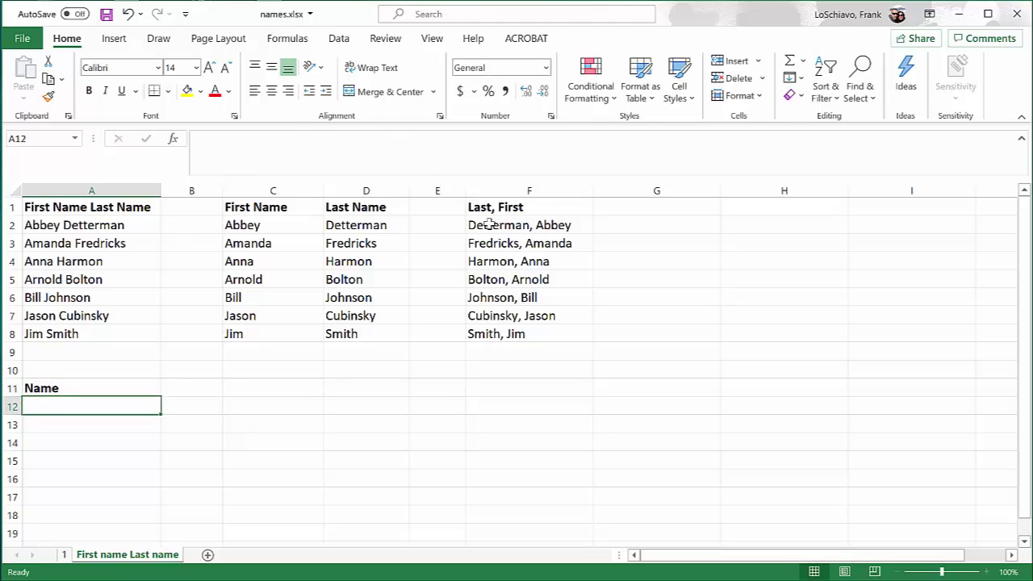
Step: Copy the reversed names in F2:F8 and select A12 as the destination
drag(485, 225, 478, 328)
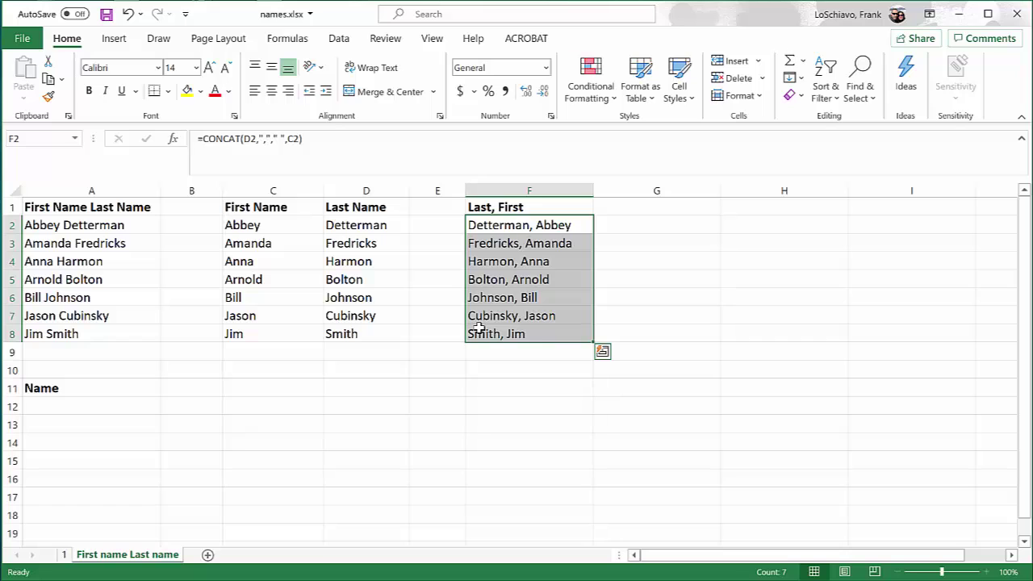
key(ctrl+c)
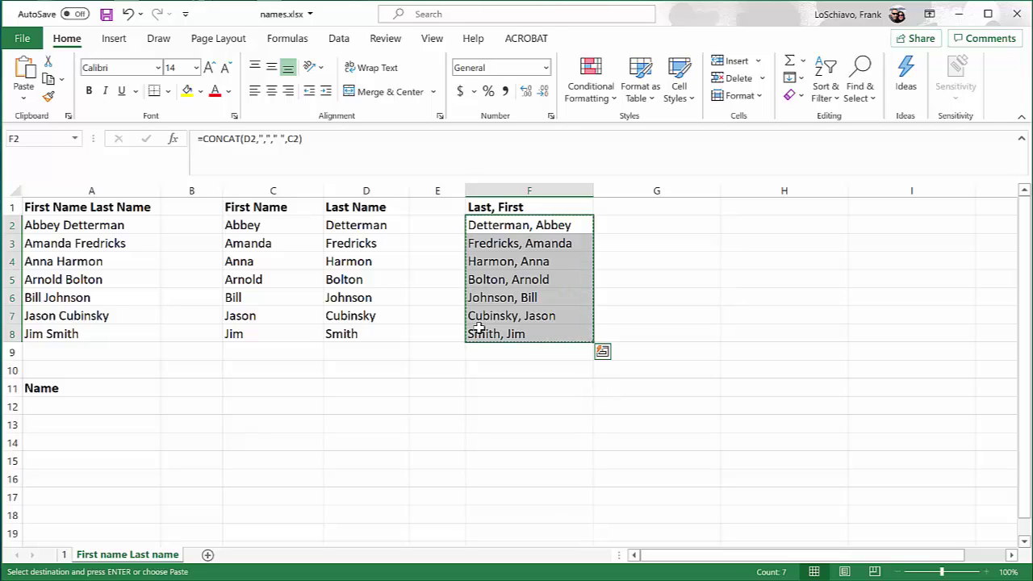
click(56, 406)
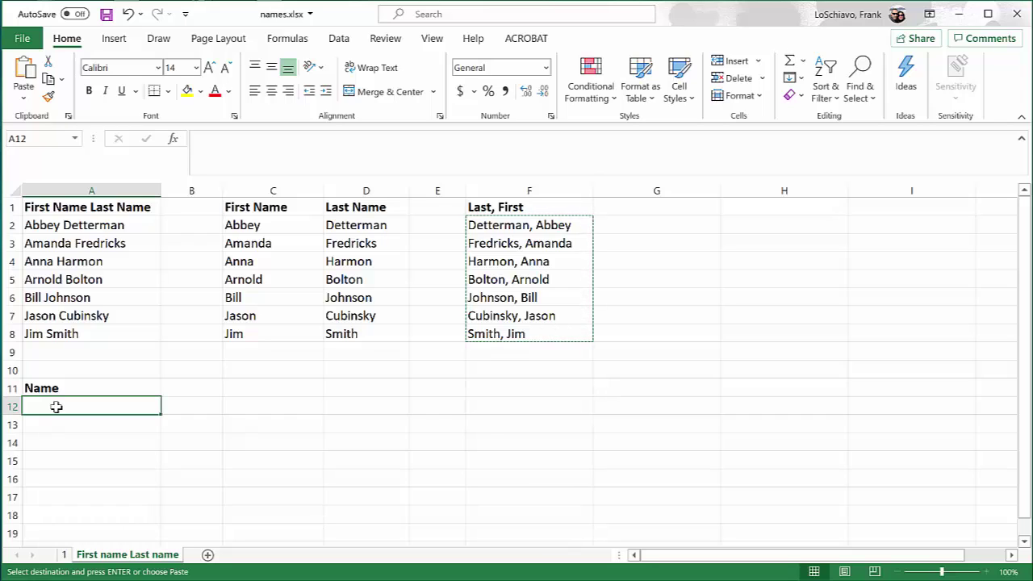
Step: Paste the copied names into A12 as values only, then select A12:A18
click(21, 98)
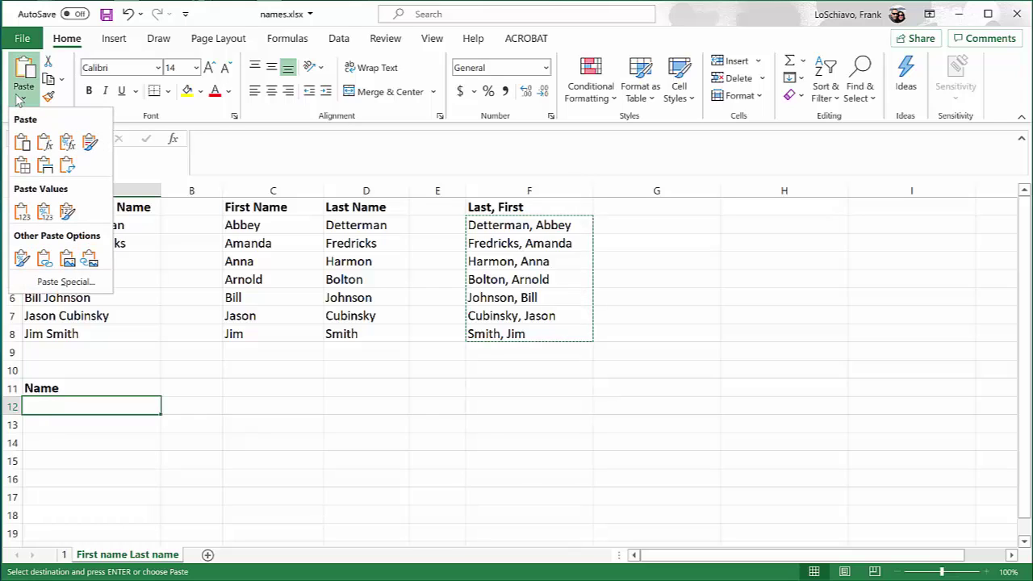
click(21, 211)
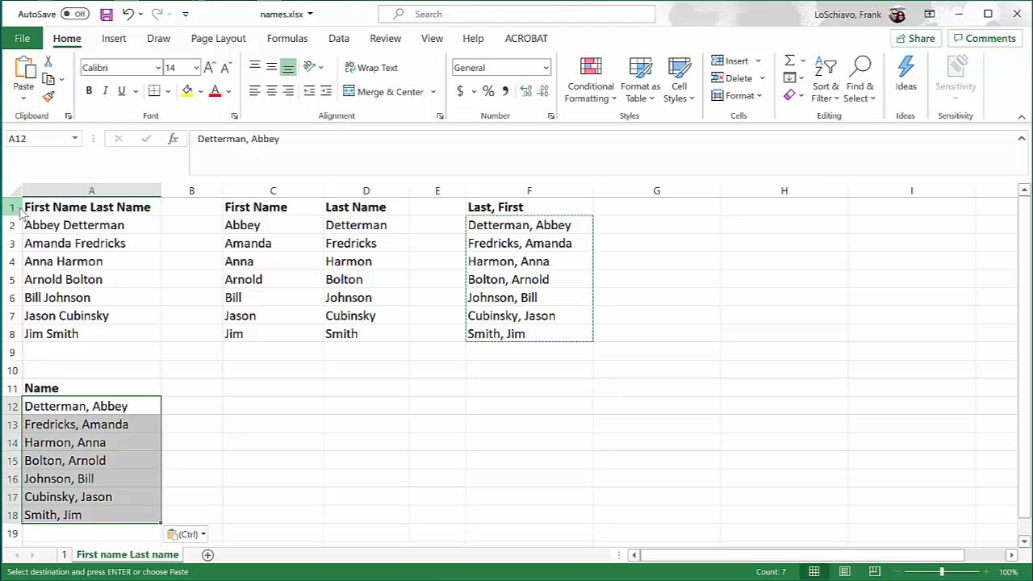
click(120, 409)
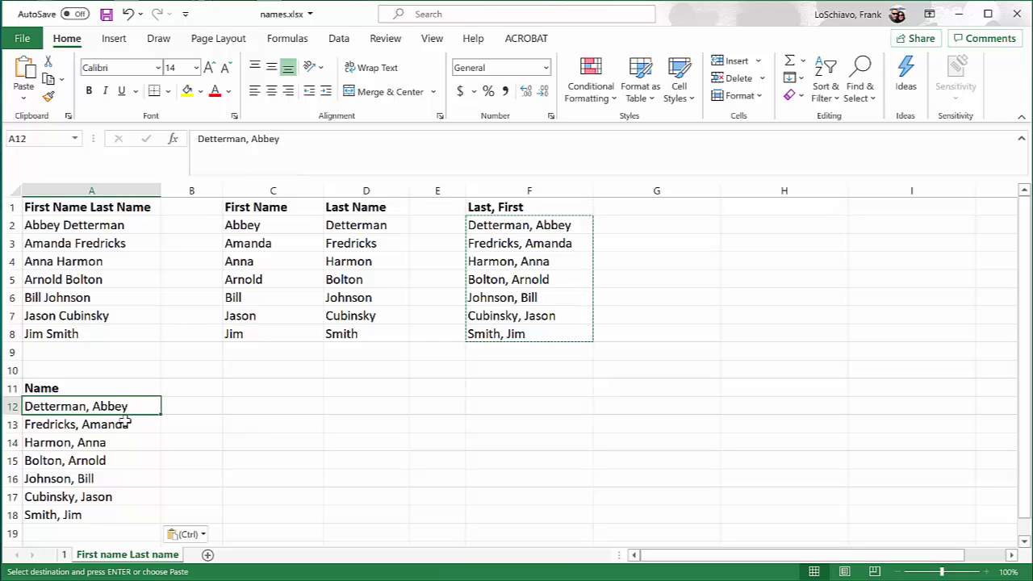
scroll(132, 422, down, 1)
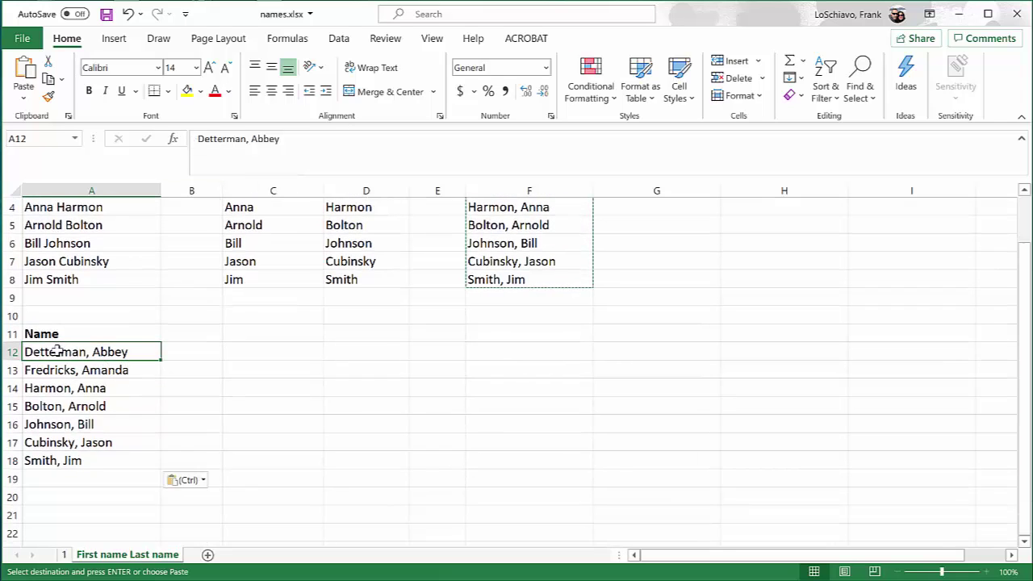
drag(56, 350, 56, 453)
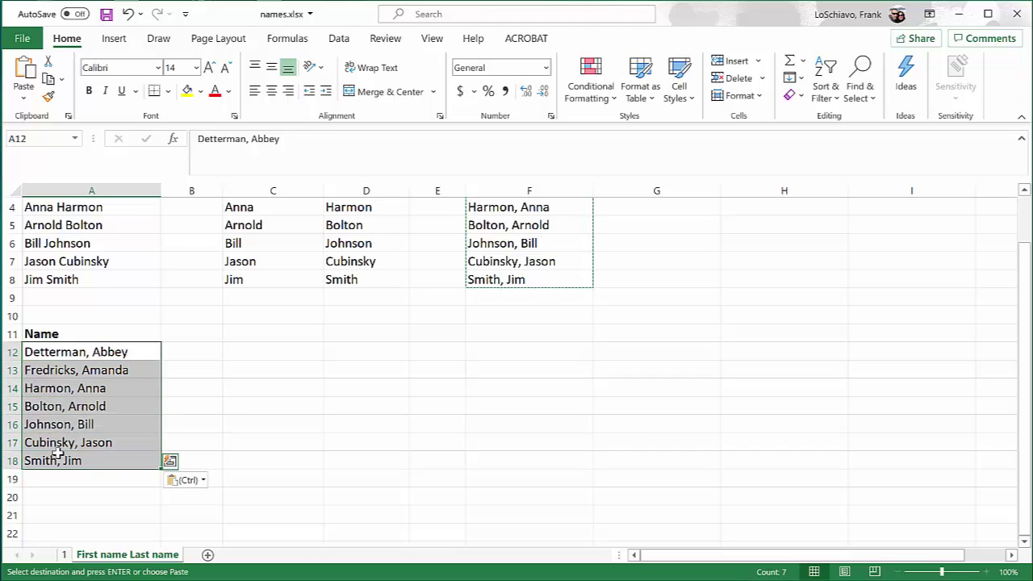
Step: Sort A12:A18 by Name on cell values, A to Z, from Bolton, Arnold to Smith, Jim
click(338, 40)
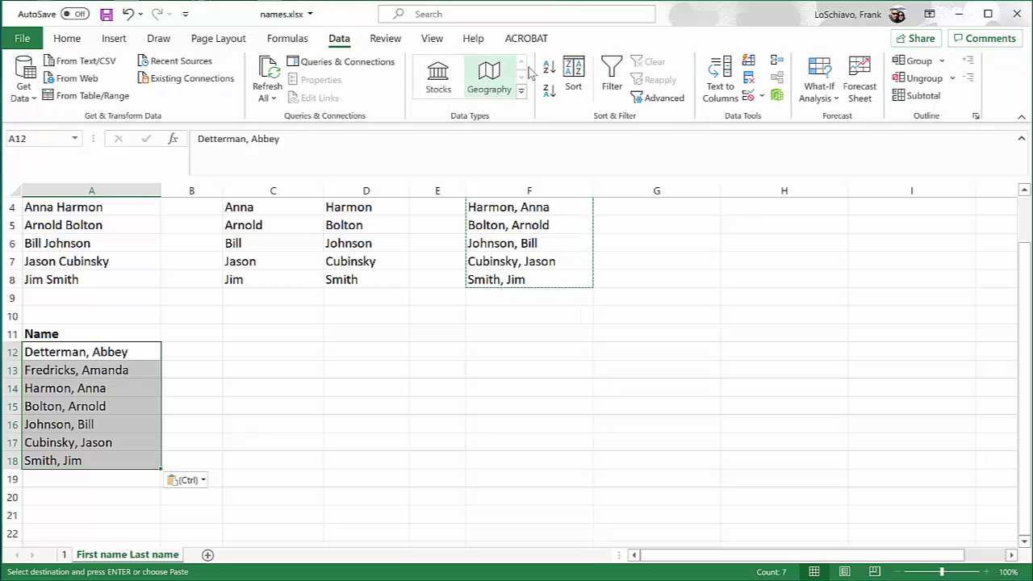
click(573, 80)
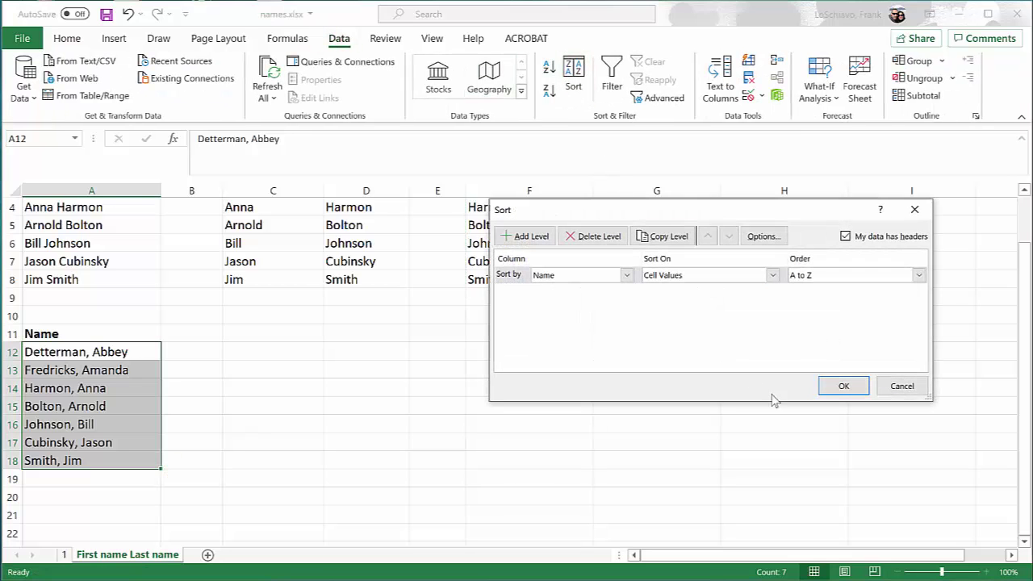
click(831, 387)
click(247, 385)
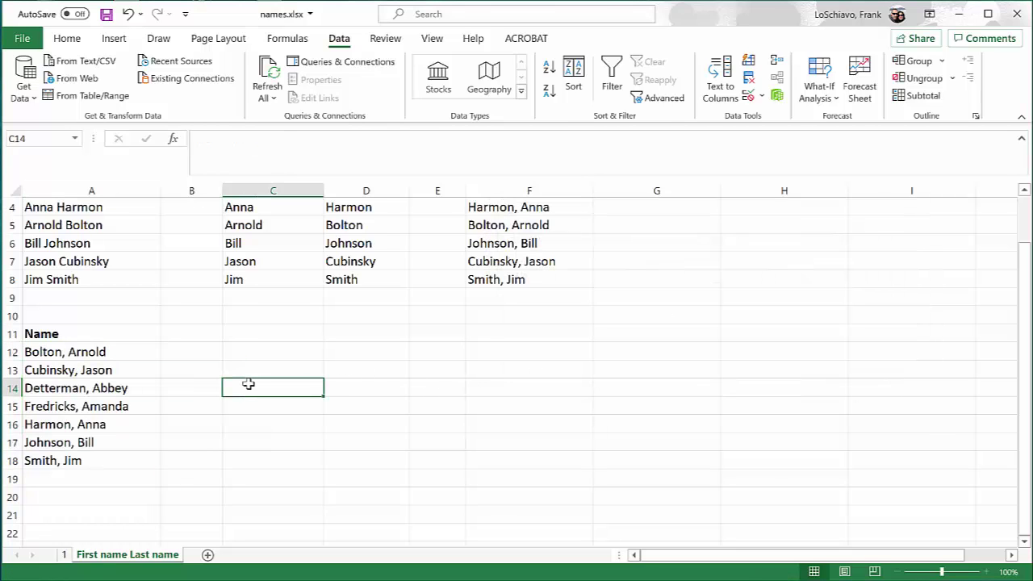